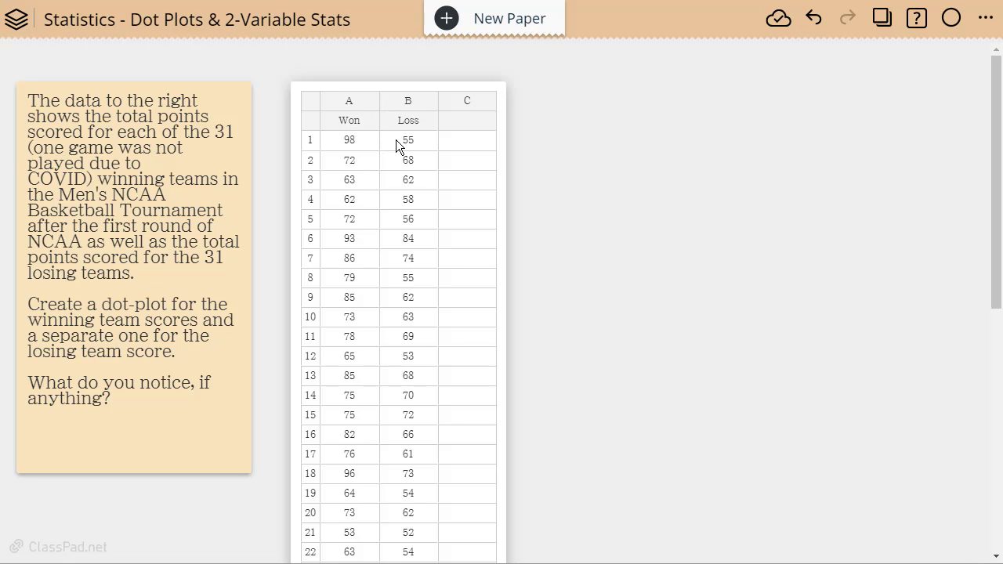
# Create a dot plot of the Won scores in column A and shift its graph slightly away from the plot's data card.
pyautogui.scroll(-4, 391, 282)
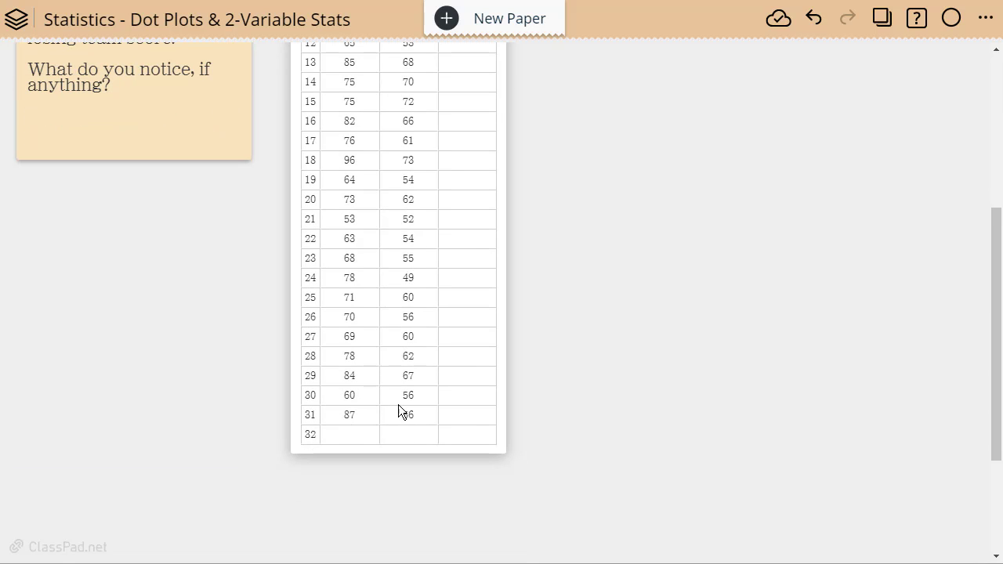
pyautogui.scroll(4, 398, 405)
pyautogui.click(394, 108)
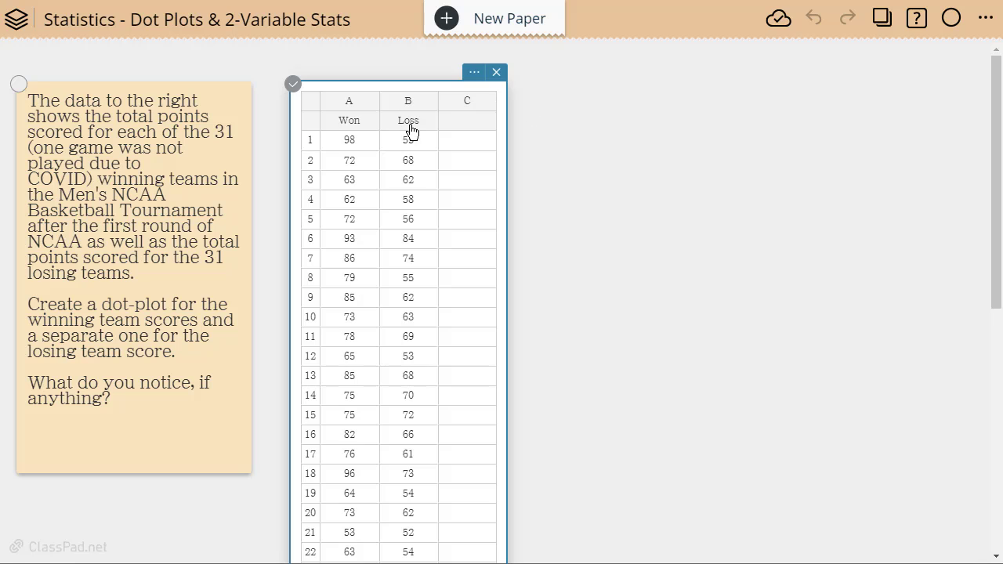
pyautogui.click(350, 101)
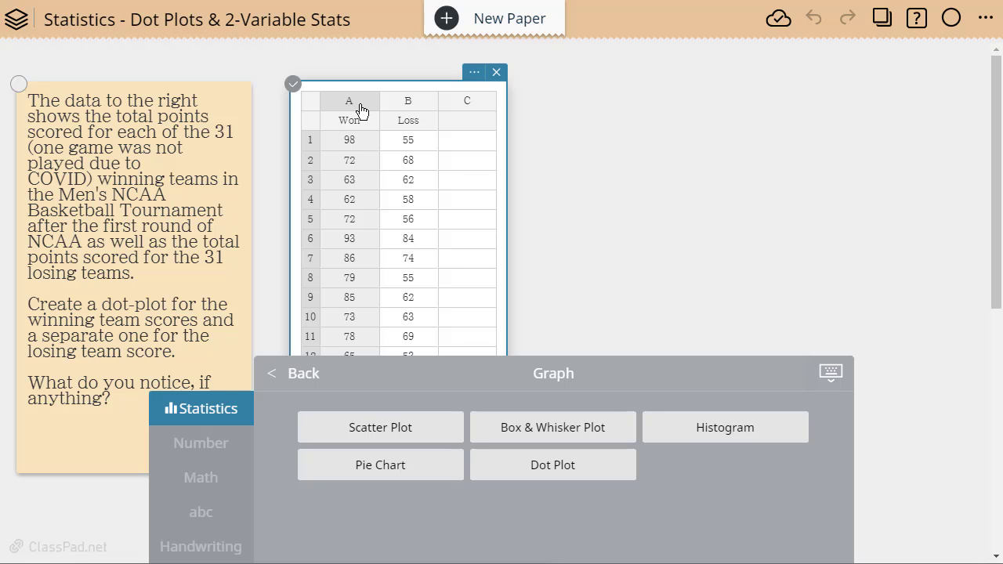
pyautogui.click(322, 374)
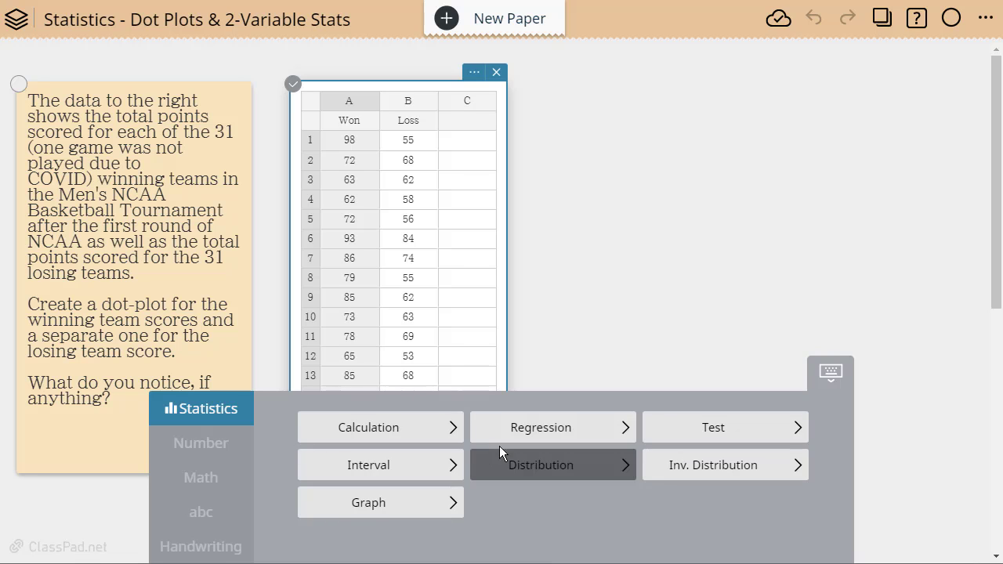
pyautogui.click(395, 510)
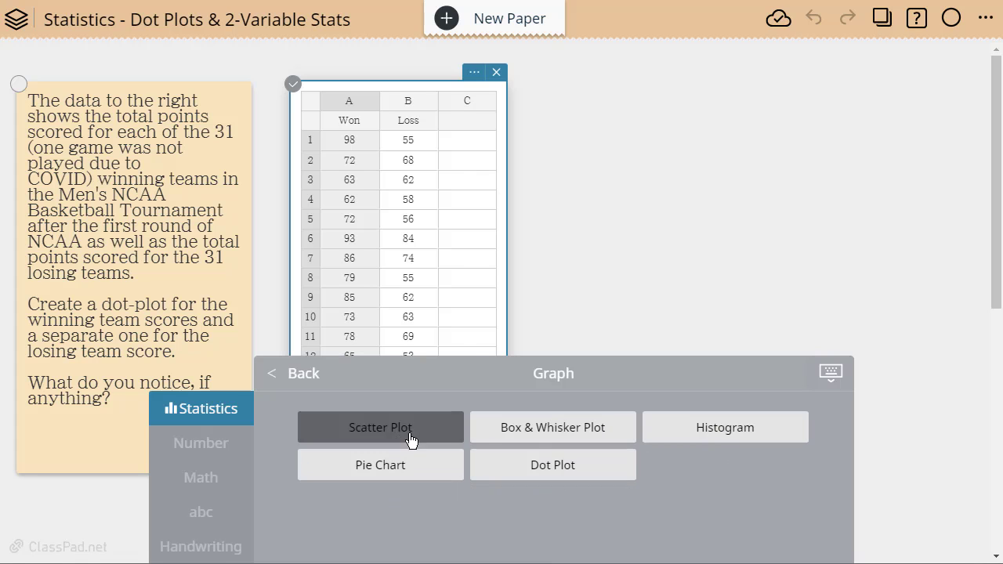
pyautogui.click(549, 474)
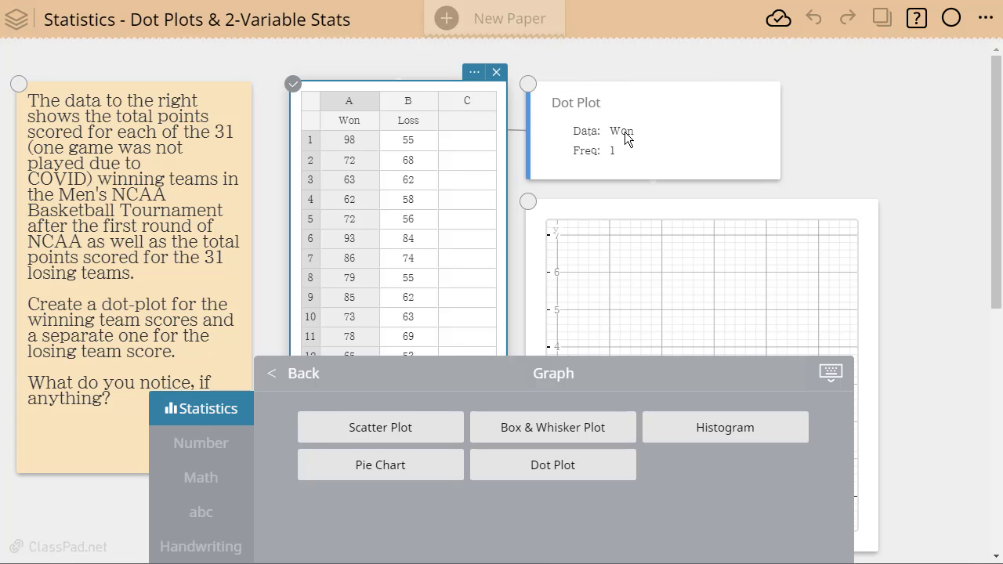
pyautogui.click(697, 211)
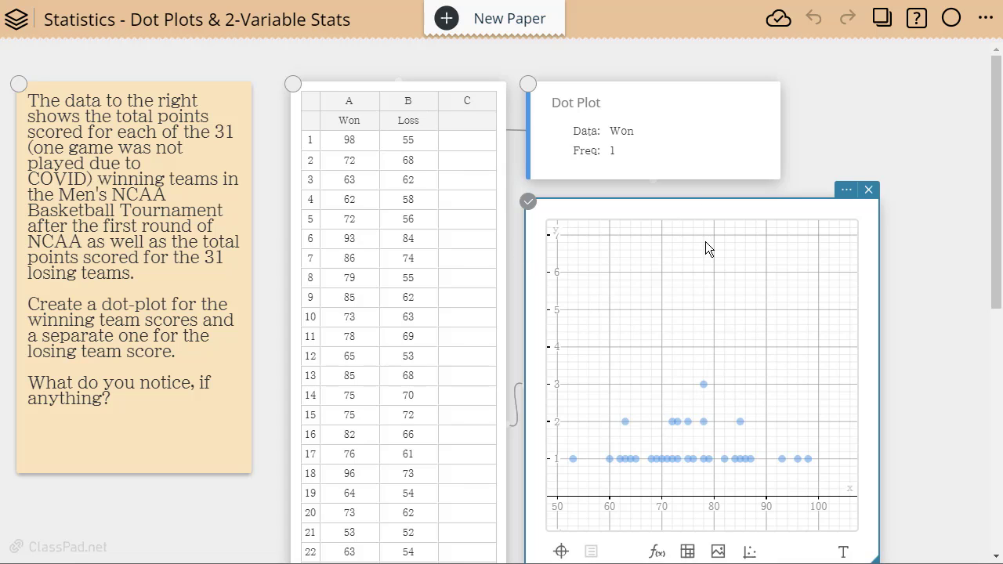
pyautogui.moveTo(677, 206); pyautogui.dragTo(696, 187)
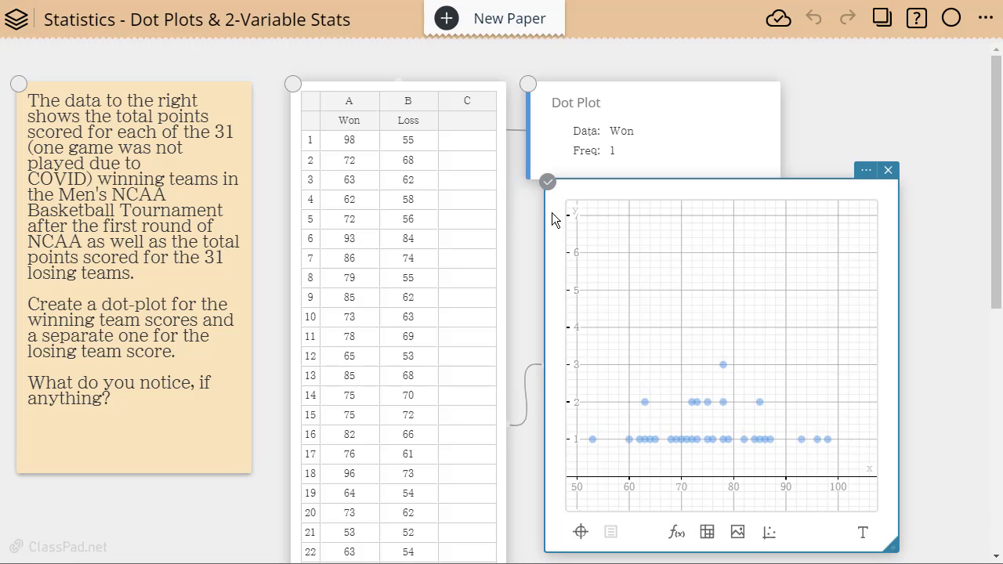
# Add a dot plot of the Loss scores in column B to the same graph.
pyautogui.click(413, 109)
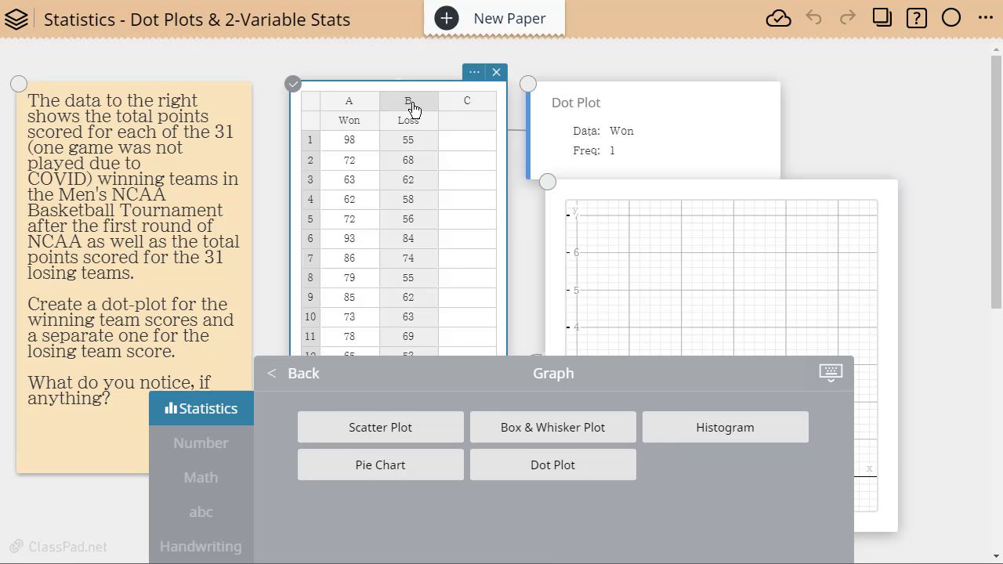
pyautogui.click(547, 473)
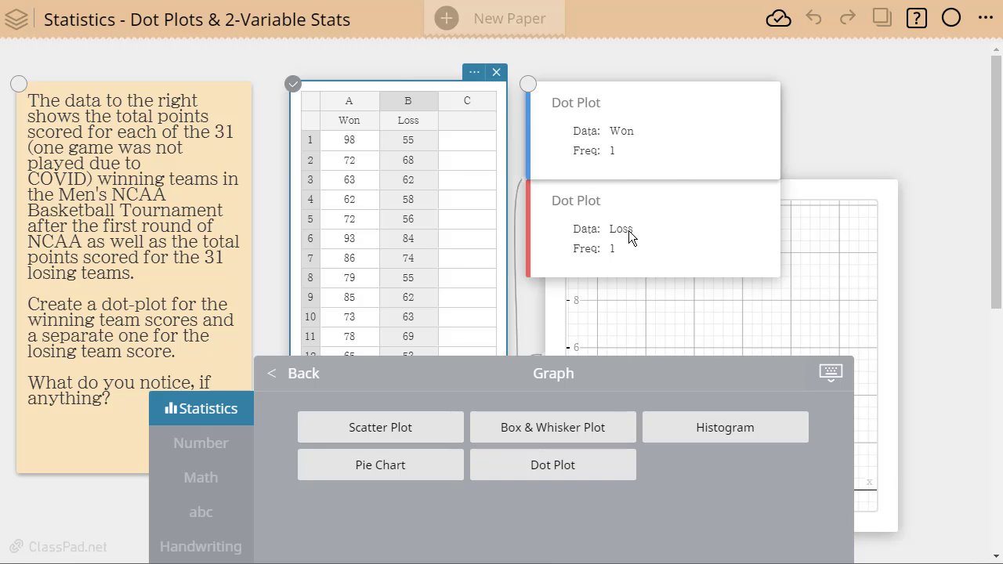
pyautogui.click(841, 189)
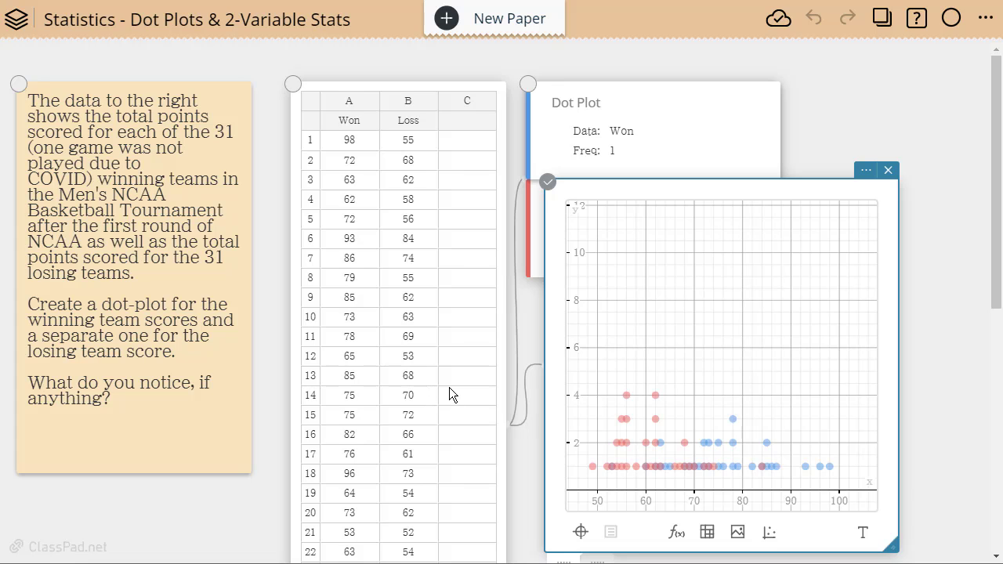
# Run a Two-Variable calculation on the Won and Loss columns together.
pyautogui.click(352, 100)
pyautogui.click(352, 100)
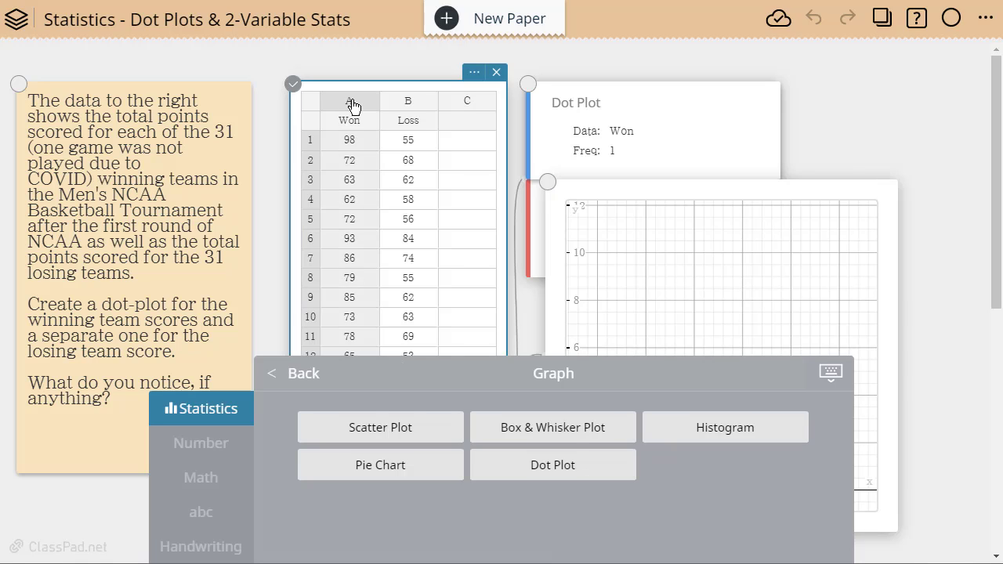
pyautogui.click(303, 374)
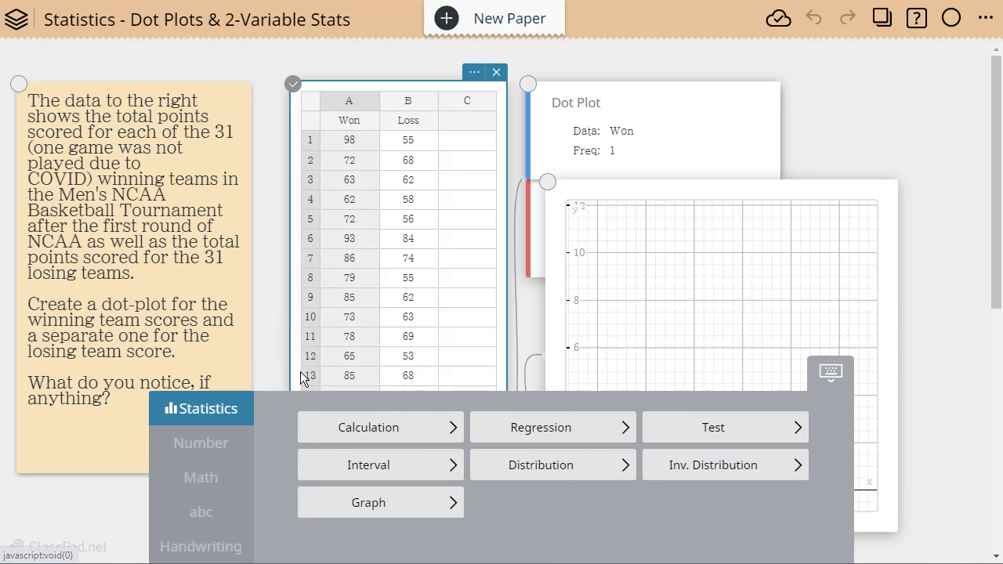
pyautogui.click(376, 436)
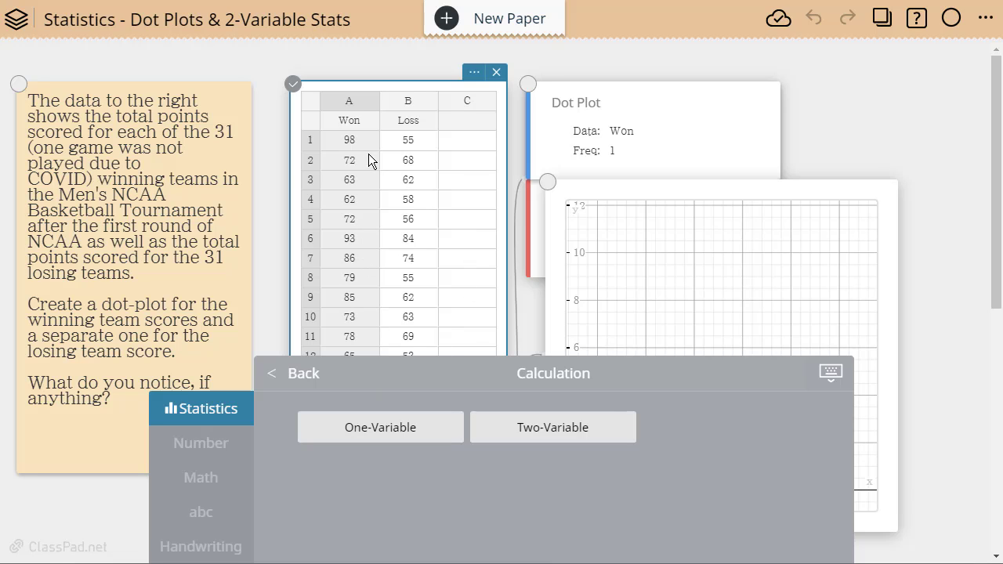
pyautogui.click(415, 107)
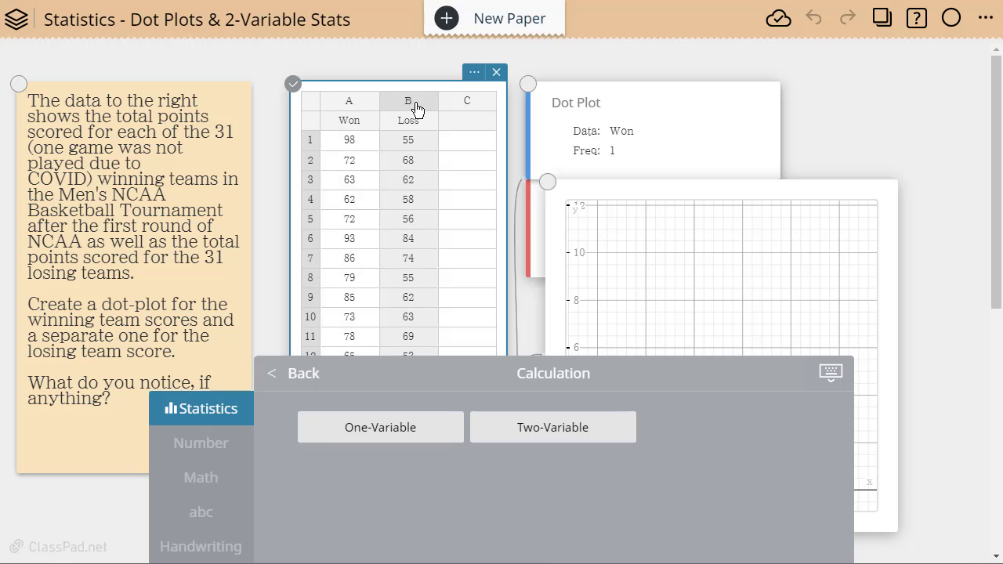
pyautogui.click(366, 108)
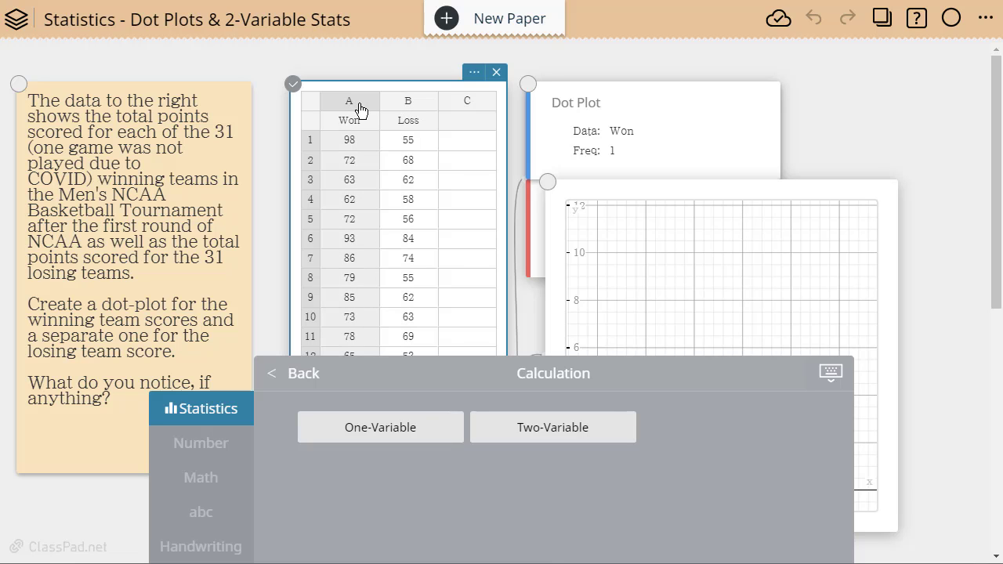
pyautogui.click(404, 108)
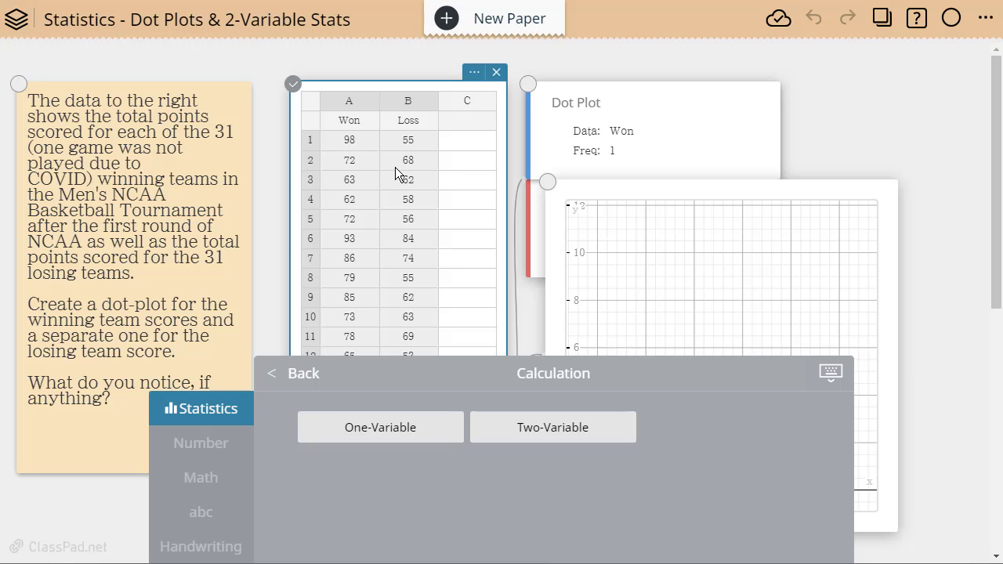
pyautogui.click(554, 433)
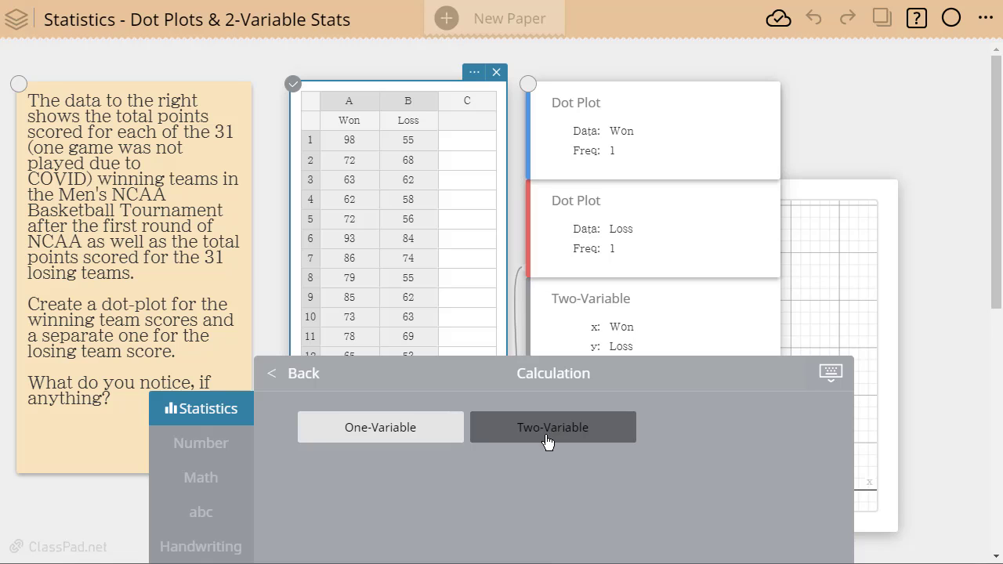
# Expand the full list of two-variable statistics and move the results sheet over the instruction note, clear of the graph.
pyautogui.moveTo(716, 123); pyautogui.dragTo(789, 103)
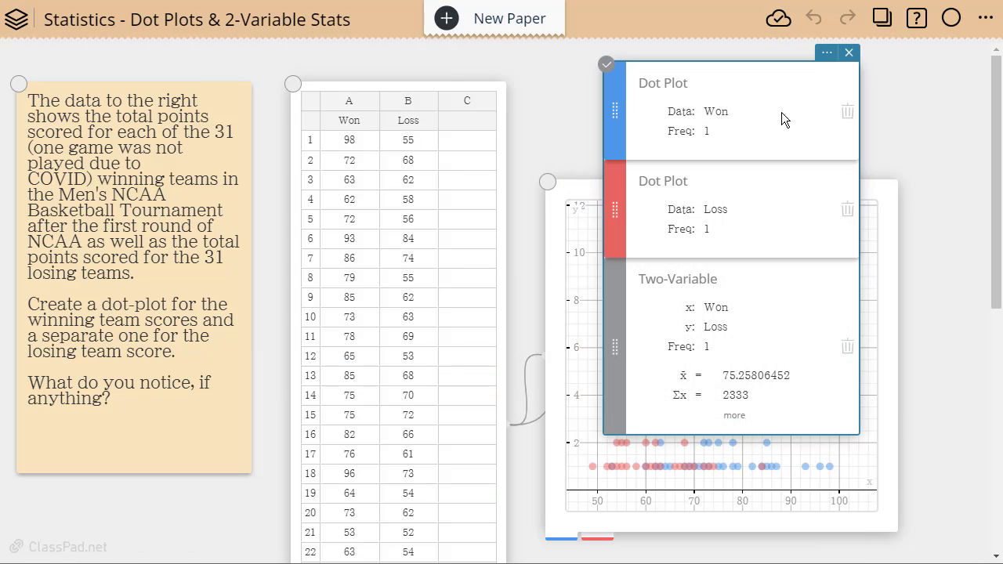
pyautogui.click(734, 417)
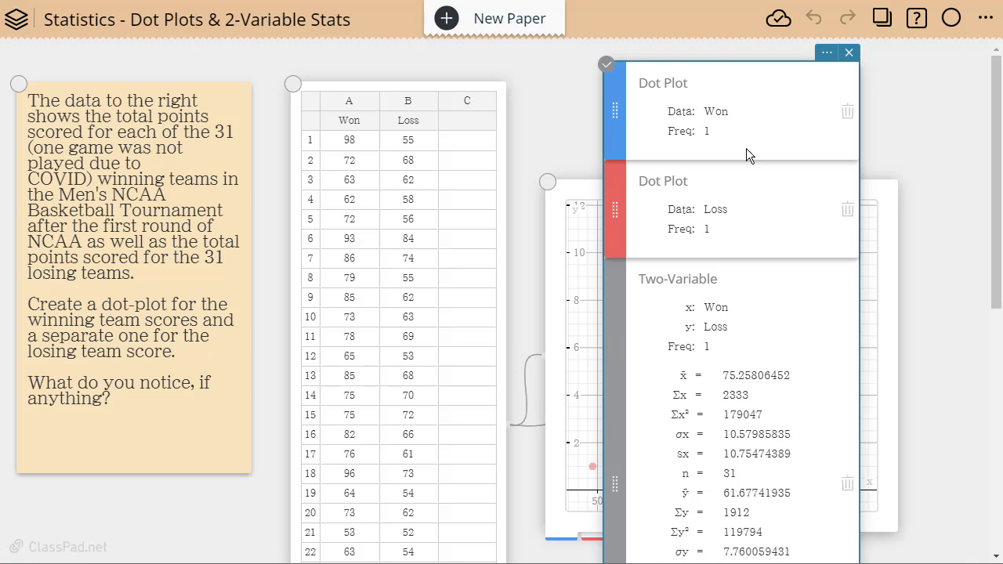
pyautogui.moveTo(769, 88); pyautogui.dragTo(204, 96)
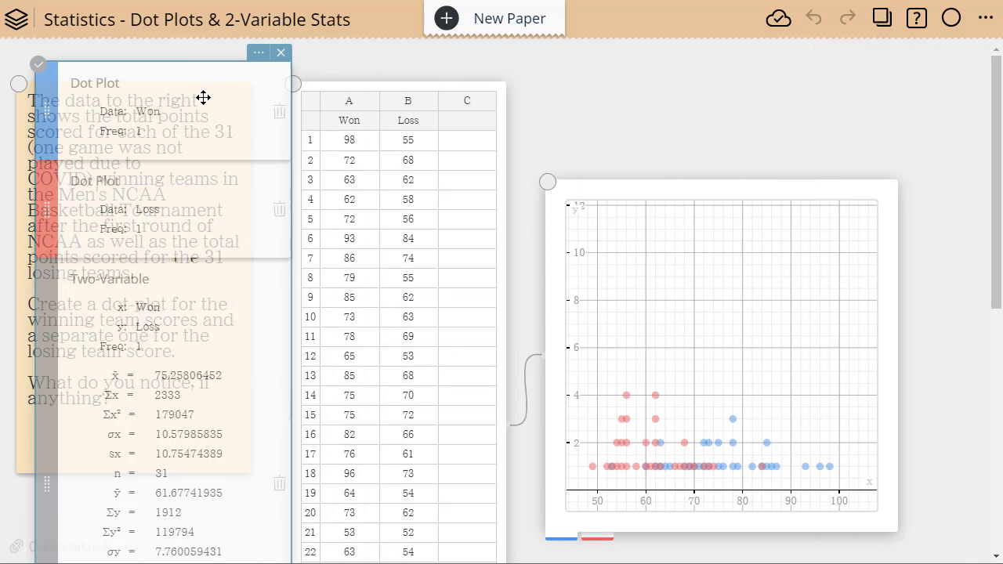
pyautogui.scroll(-2, 298, 431)
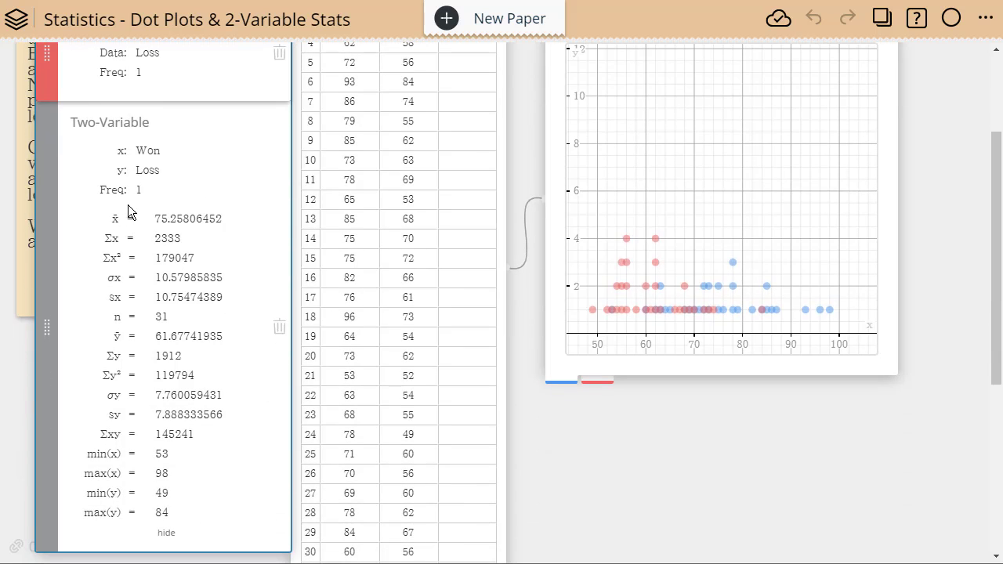
pyautogui.scroll(1, 130, 216)
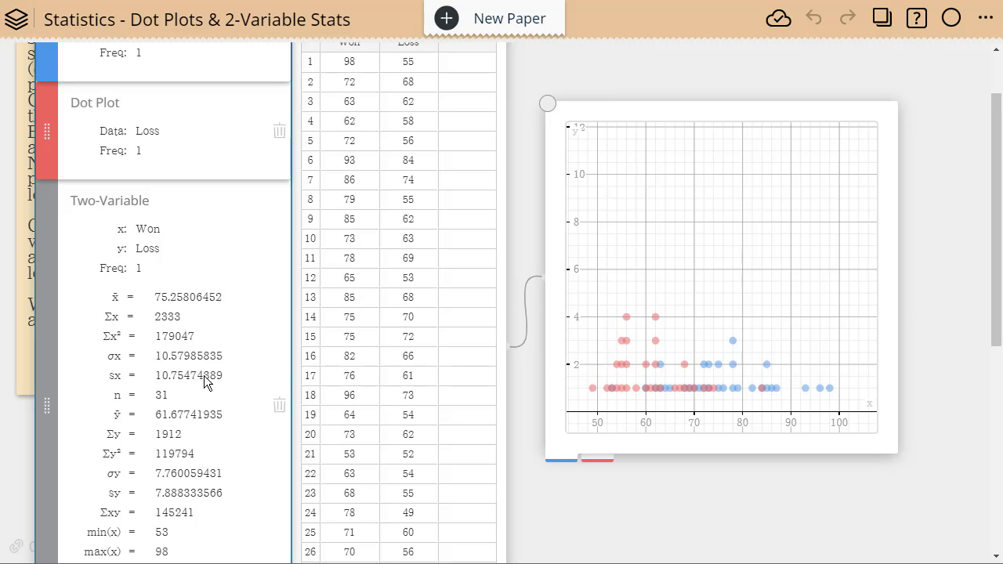
pyautogui.scroll(1, 632, 350)
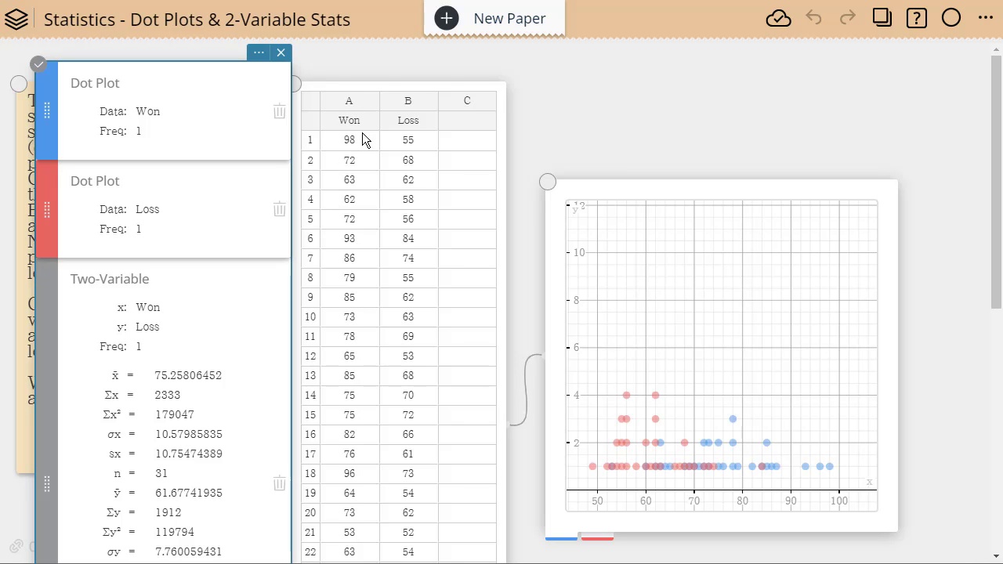
pyautogui.click(357, 105)
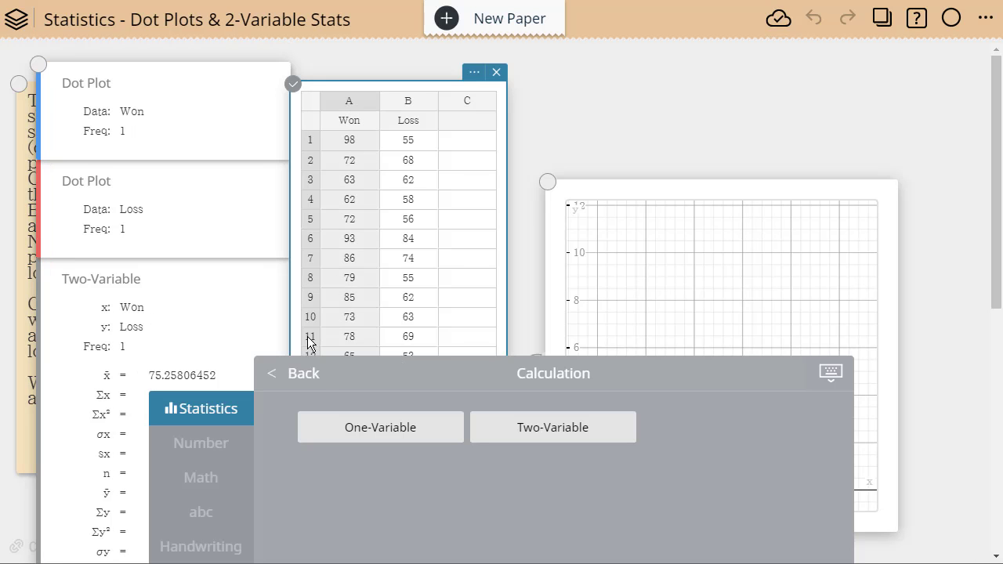
pyautogui.click(285, 379)
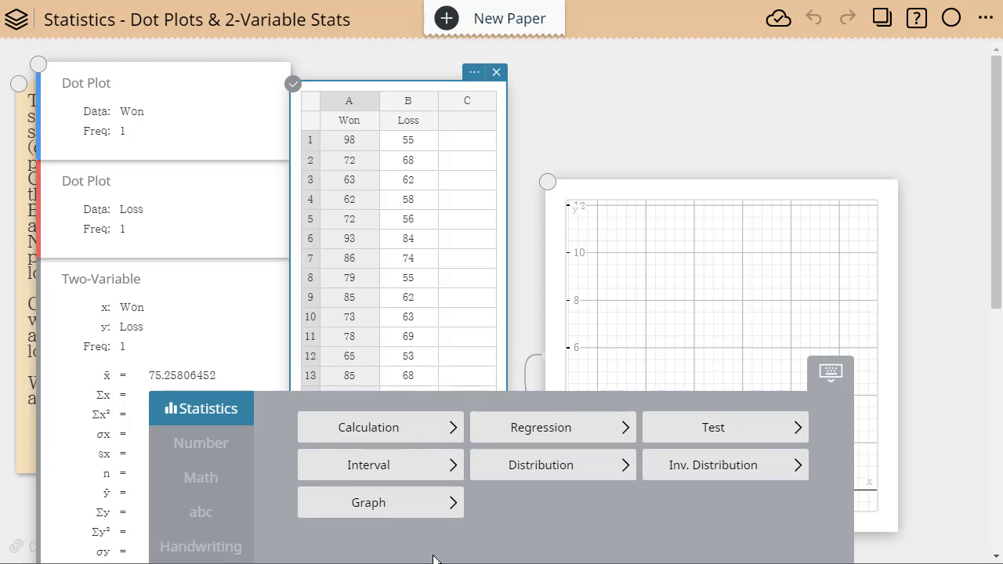
pyautogui.click(383, 510)
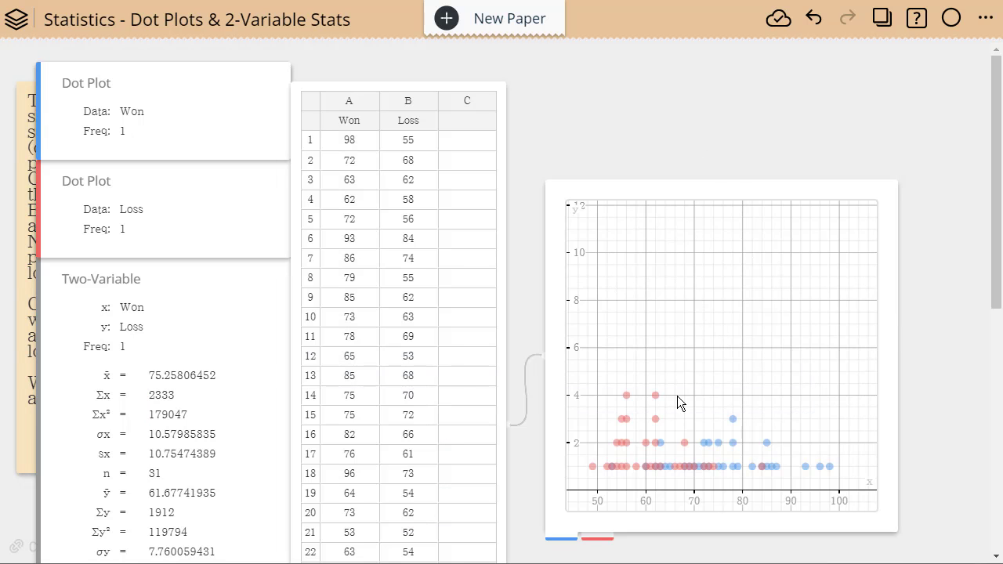
# Separate the Loss dot plot from the combined graph into its own graph over the data table.
pyautogui.click(810, 343)
pyautogui.scroll(-2, 964, 404)
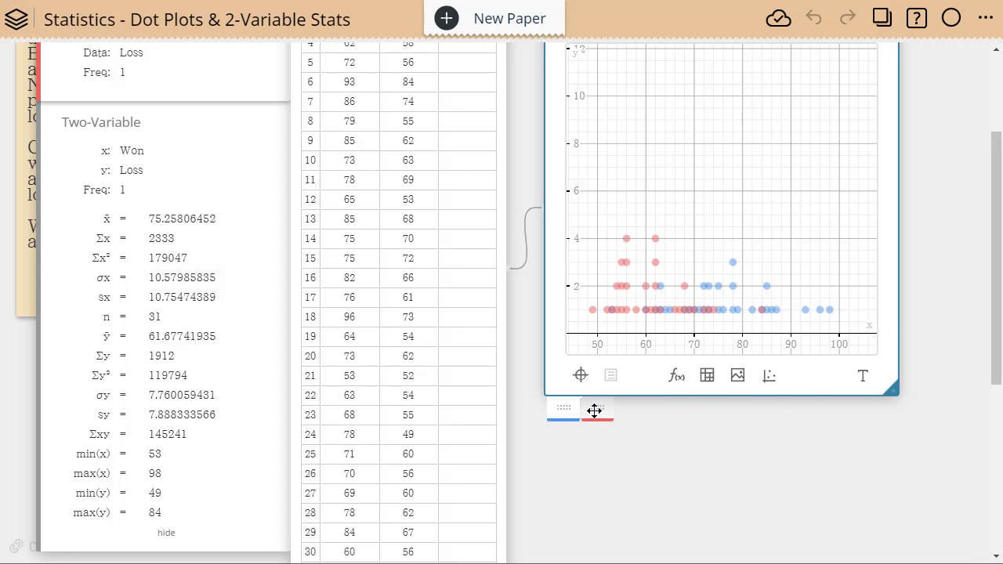
pyautogui.moveTo(595, 410); pyautogui.dragTo(256, 445)
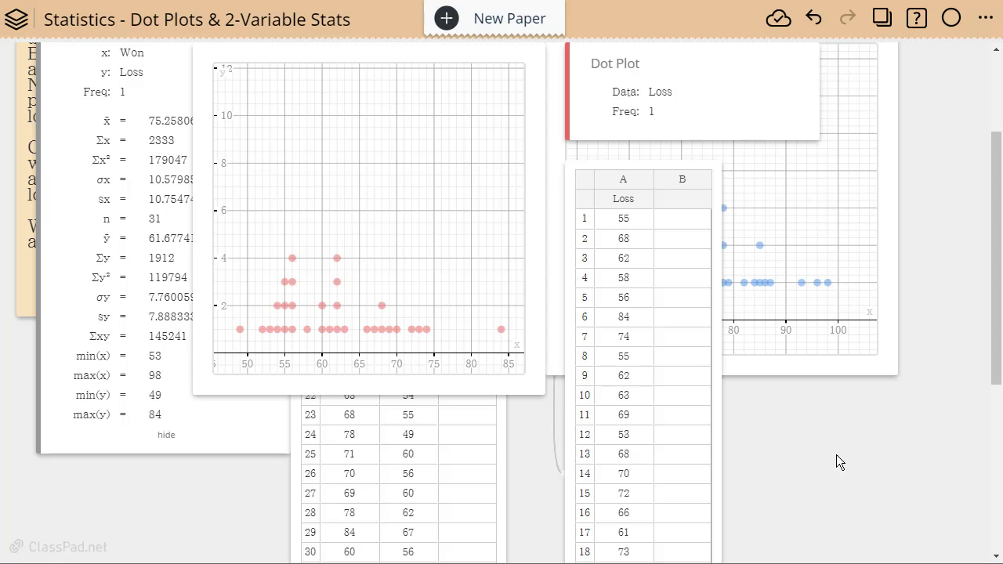
pyautogui.hotkey('ctrl', 'z')
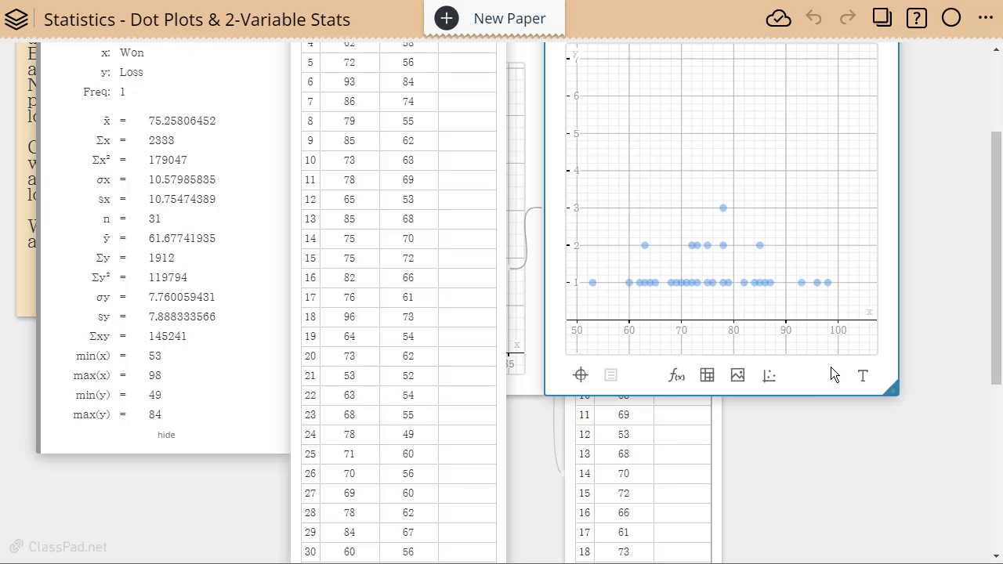
pyautogui.click(533, 392)
# Move the separated Loss table and its Dot Plot card below the graphs, and place the Loss and Won graphs side by side.
pyautogui.moveTo(655, 165); pyautogui.dragTo(850, 402)
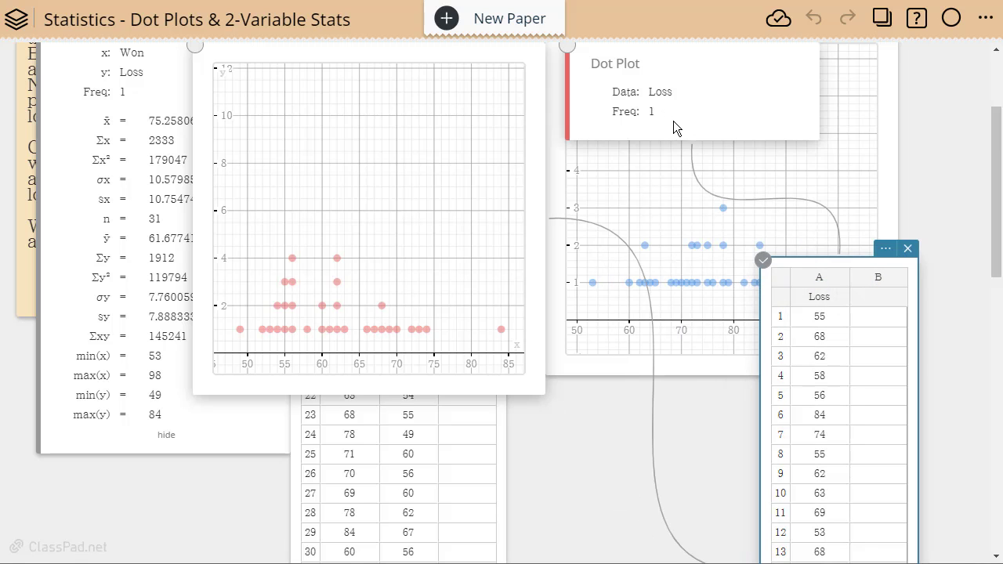
pyautogui.moveTo(673, 128); pyautogui.dragTo(611, 497)
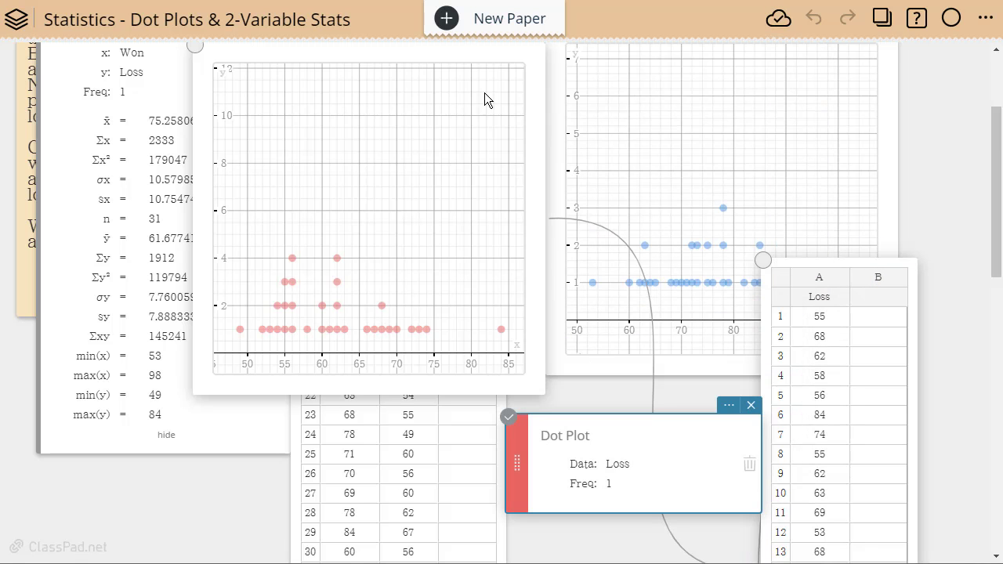
pyautogui.moveTo(486, 66); pyautogui.dragTo(405, 60)
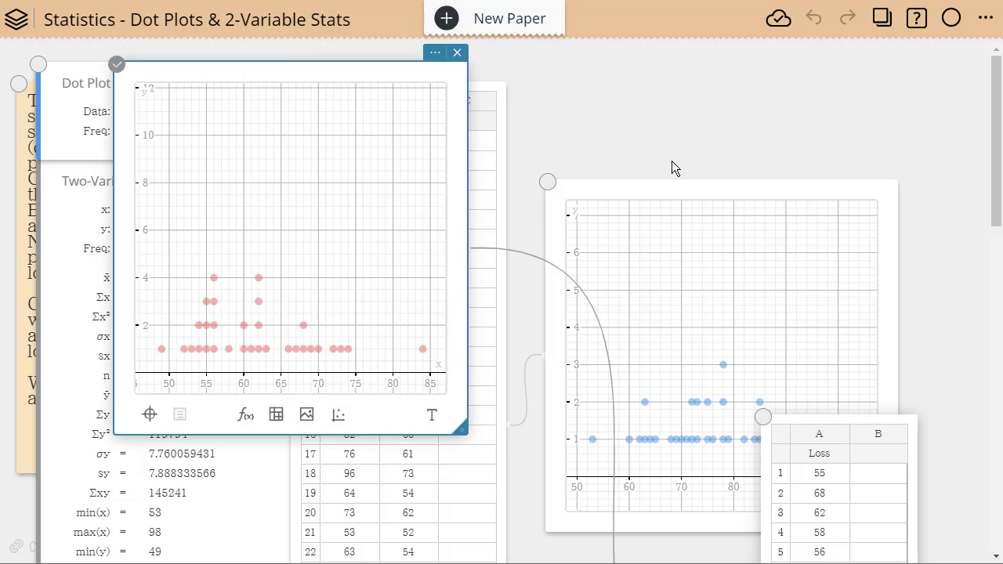
pyautogui.moveTo(676, 177); pyautogui.dragTo(635, 79)
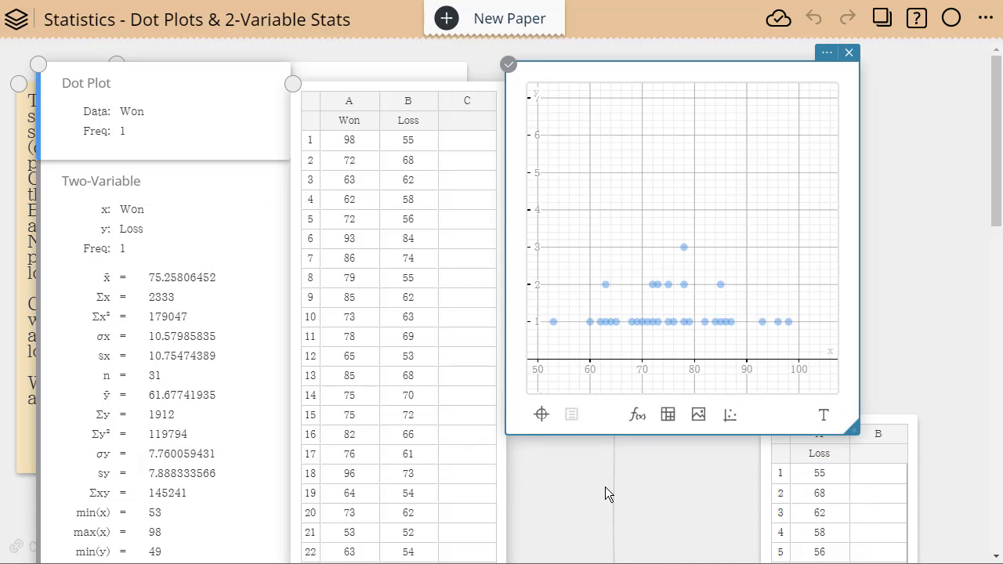
# Merge the separate Loss graph back into the Won graph so both dot plots share the same axes.
pyautogui.scroll(-3, 604, 486)
pyautogui.click(710, 427)
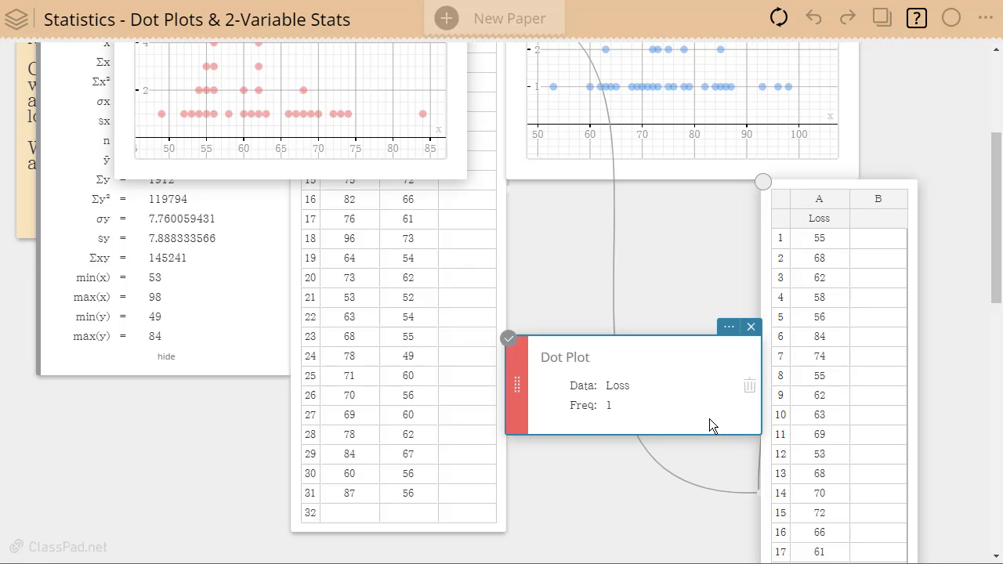
pyautogui.scroll(3, 926, 151)
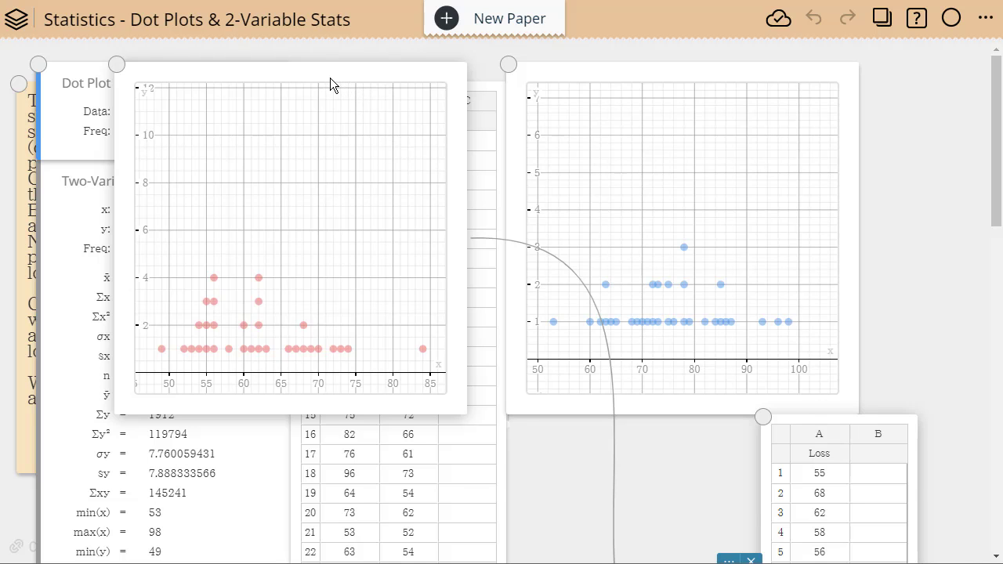
pyautogui.moveTo(325, 77); pyautogui.dragTo(755, 258)
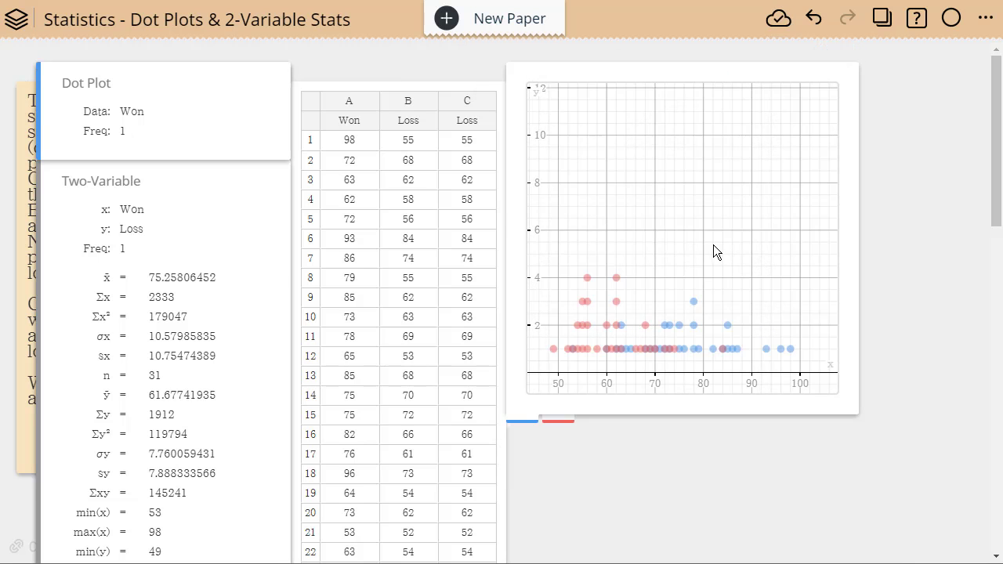